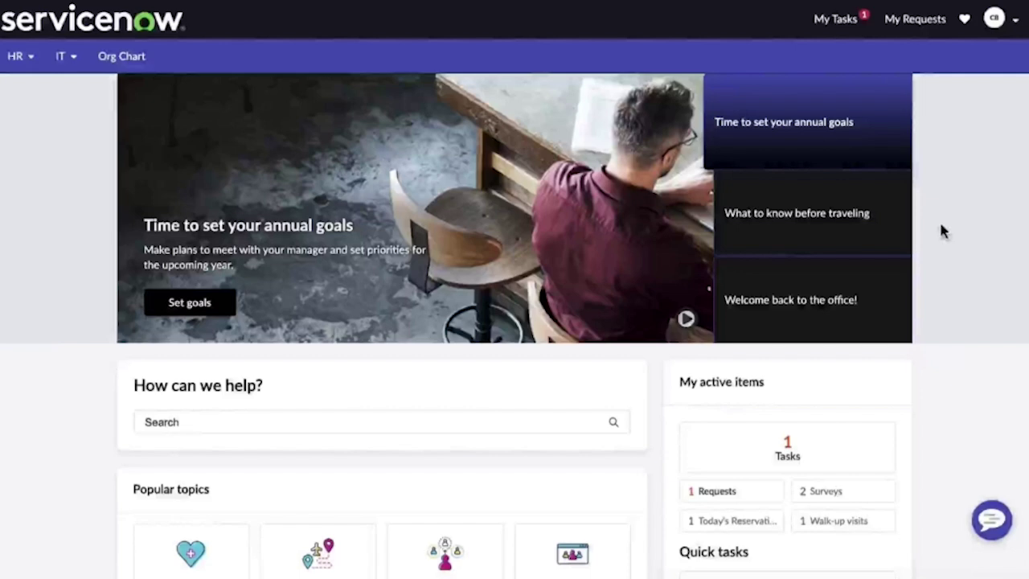
# Step: Ask the assistant how to start paternity leave earlier than planned because labor is being induced this Tuesday
pyautogui.click(990, 519)
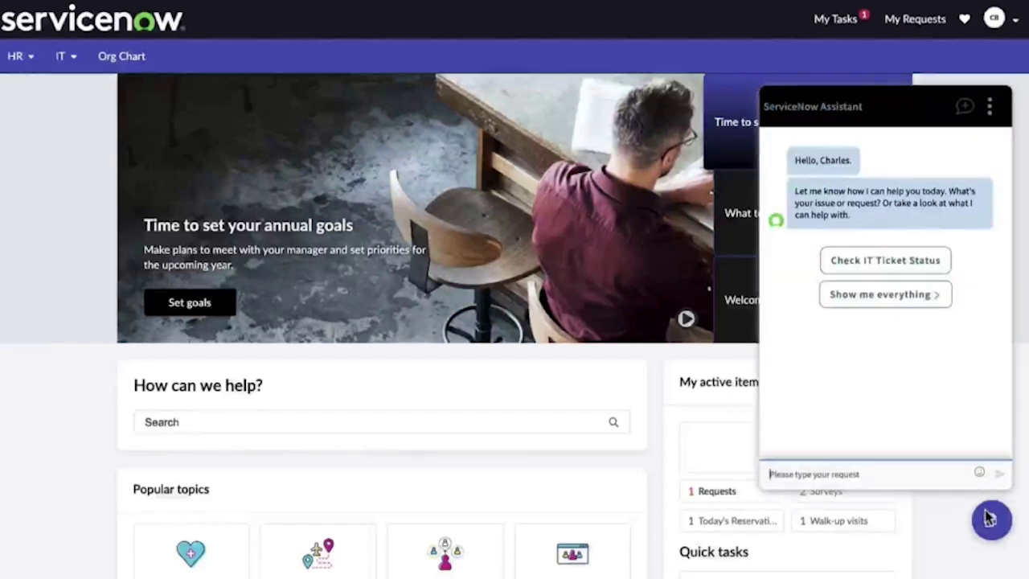
pyautogui.write('I just found out my wife is getting induced labor this Tuesday so I need to start paternity leave earlier than planned. How do I do that?')
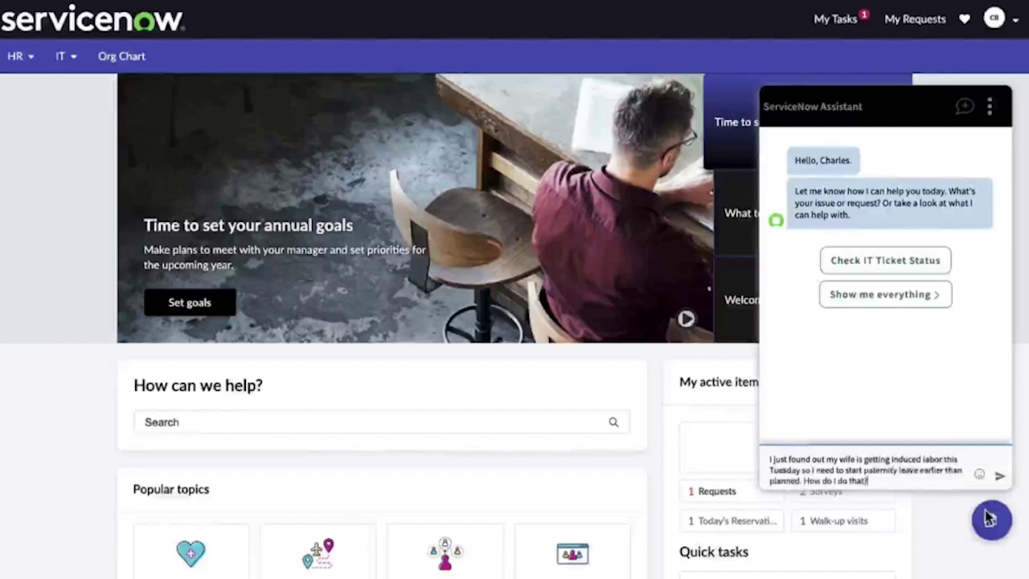
pyautogui.click(997, 476)
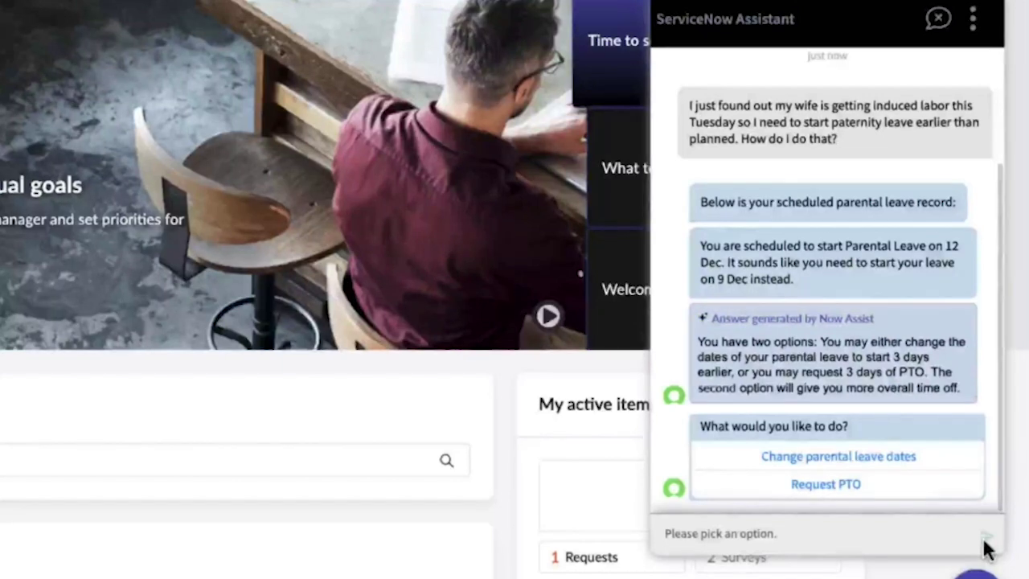
# Step: Answer the leave assistant by requesting PTO, declining more information on Keeping In Touch days, and accepting the Out-of-Office calendar notification
pyautogui.click(839, 486)
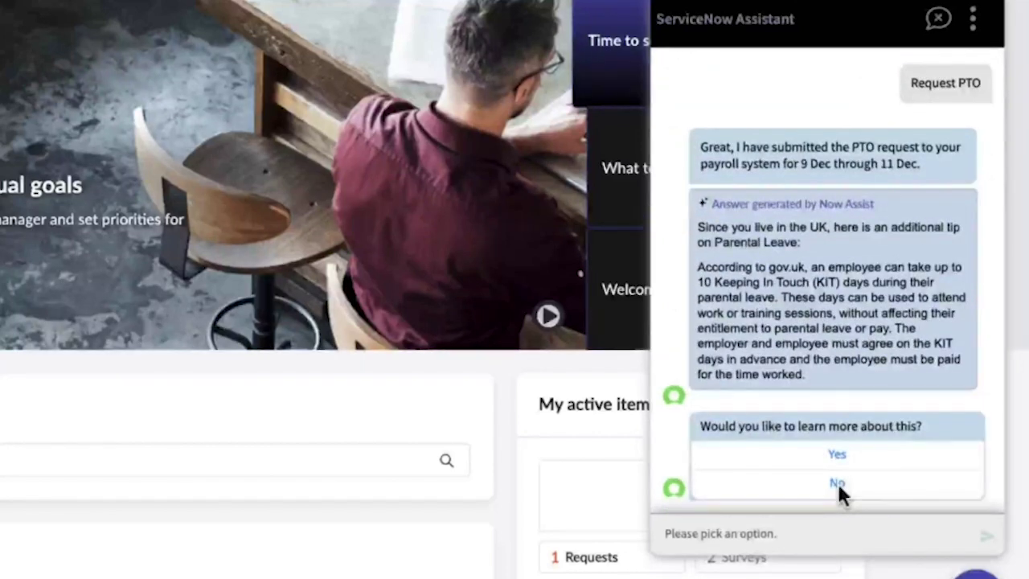
pyautogui.click(842, 486)
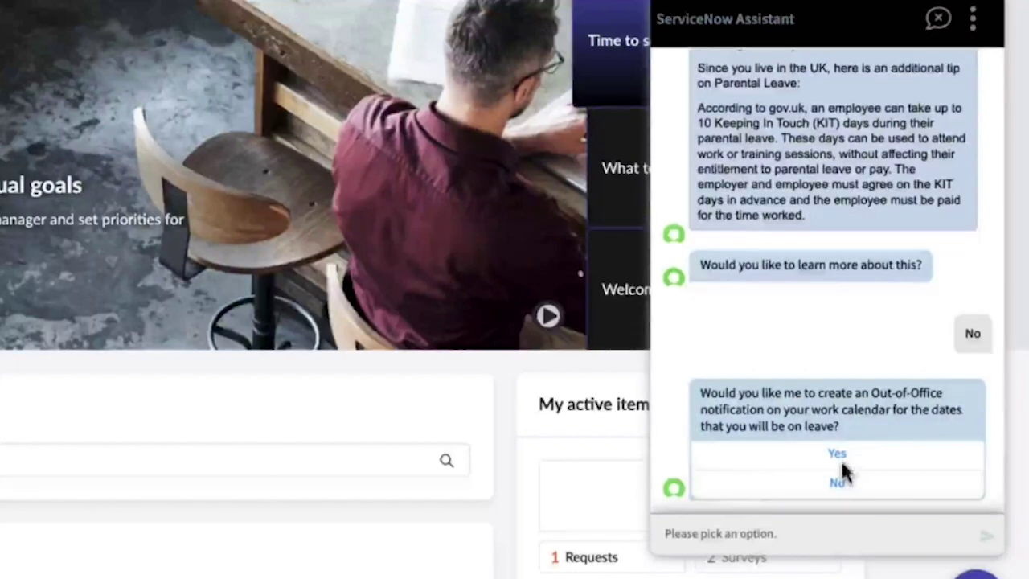
pyautogui.click(841, 453)
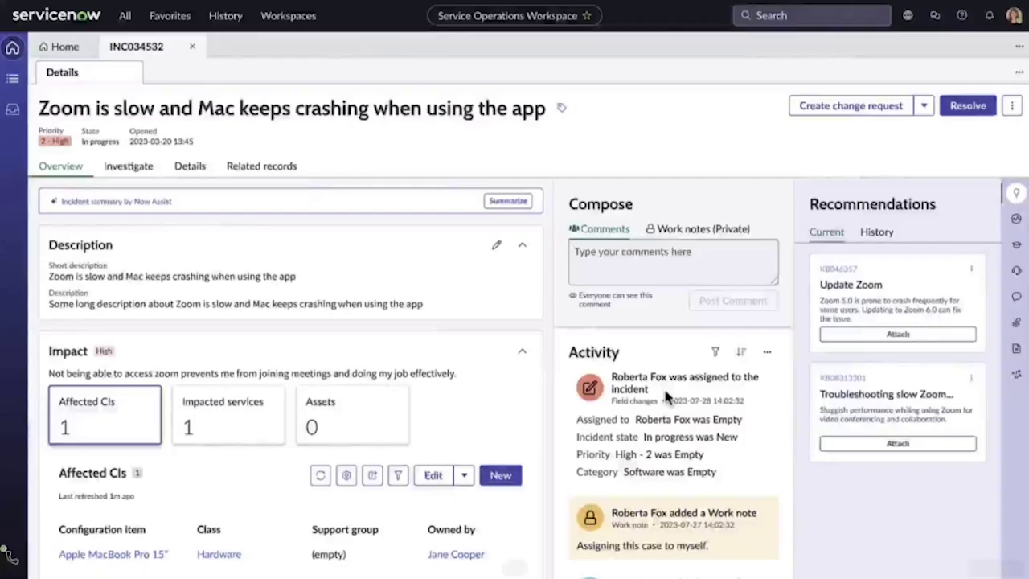
# Step: Generate the Now Assist summary for the incident about slow Zoom and a crashing Mac
pyautogui.click(509, 202)
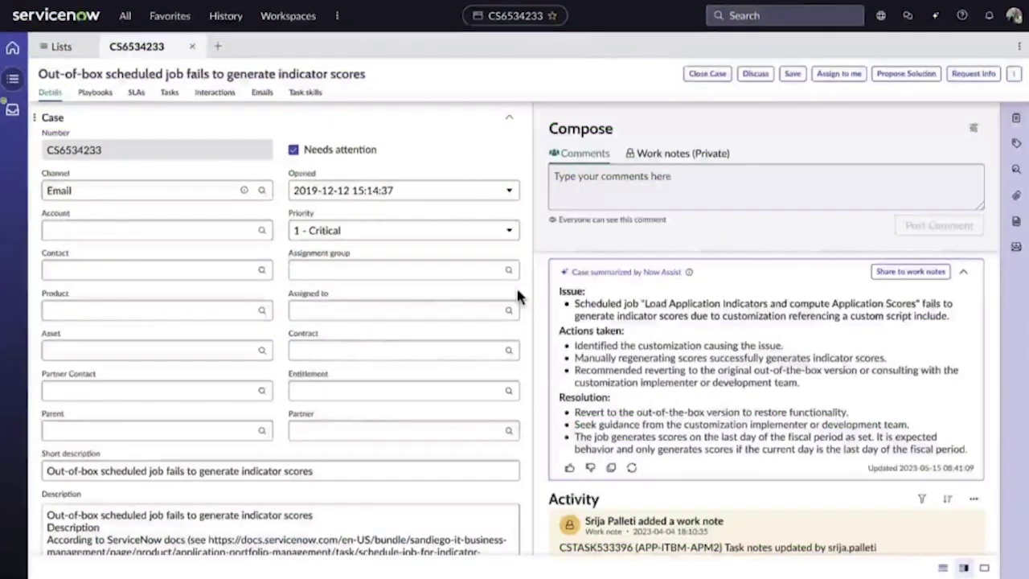
# Step: Propose the AI-drafted solution for the indicator scores case with its resolution notes added to comments, and collapse the case summary
pyautogui.scroll(-3, 460, 287)
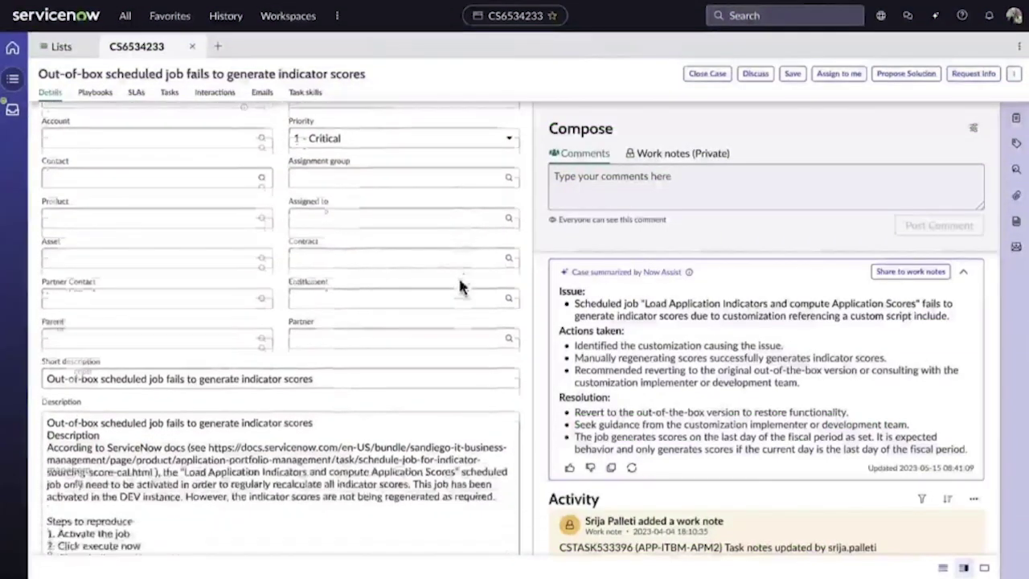
pyautogui.scroll(-1, 460, 287)
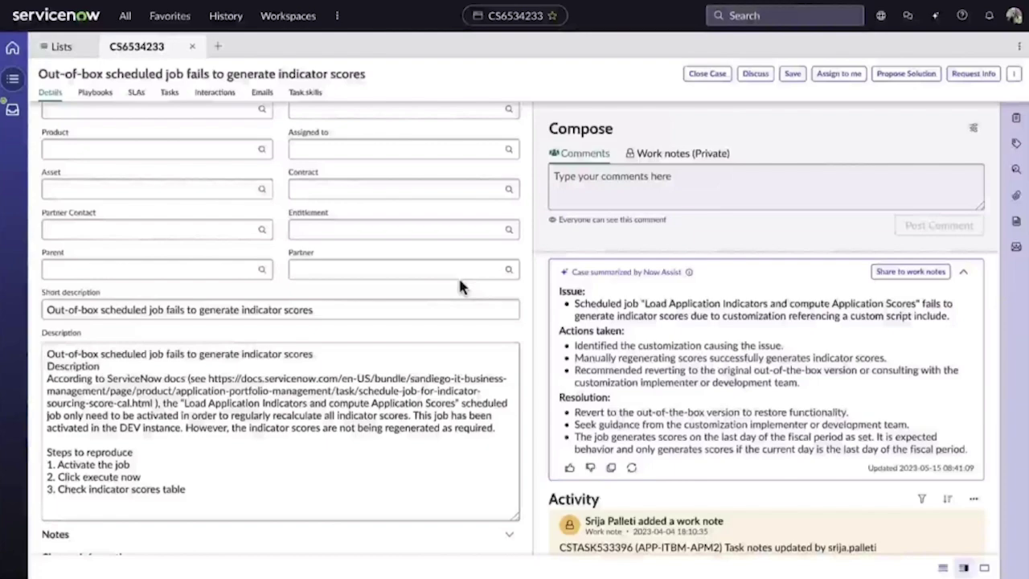
pyautogui.click(904, 75)
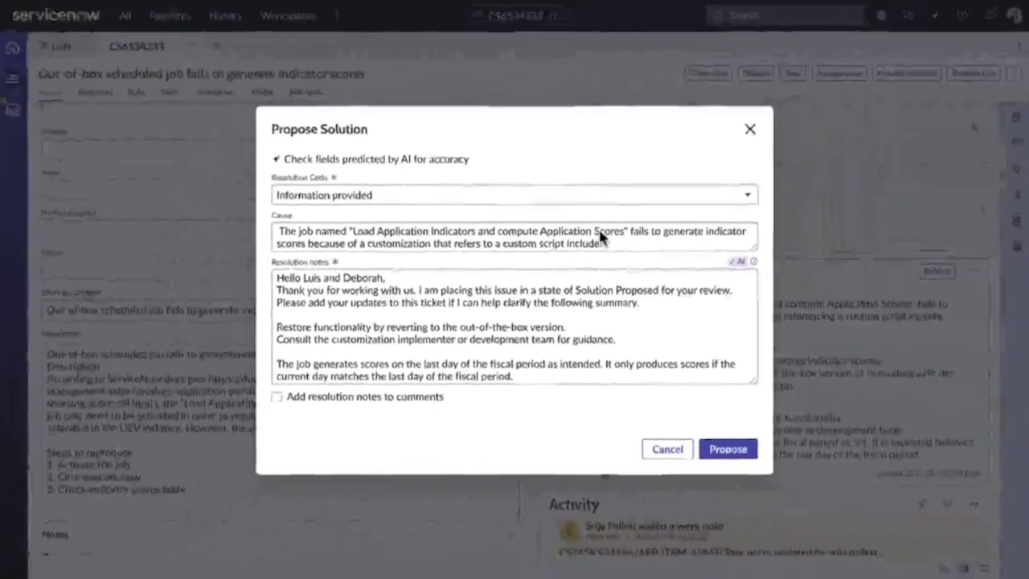
pyautogui.click(277, 398)
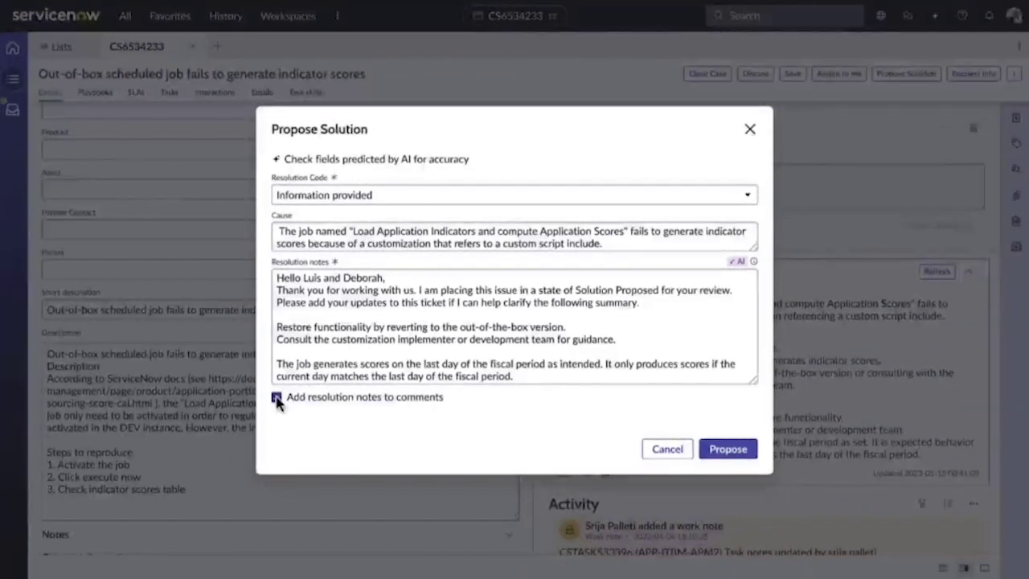
pyautogui.click(732, 452)
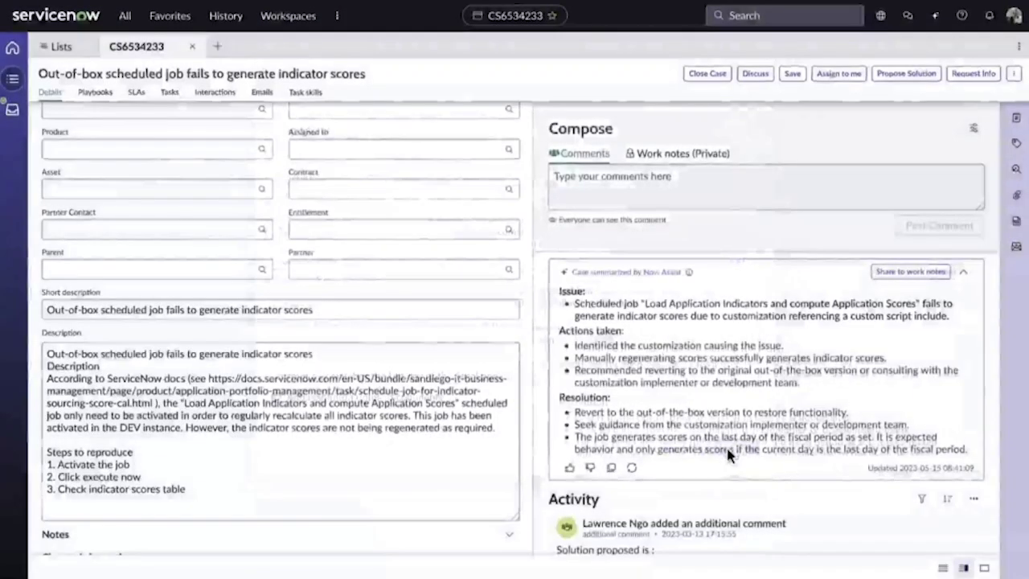
pyautogui.click(962, 270)
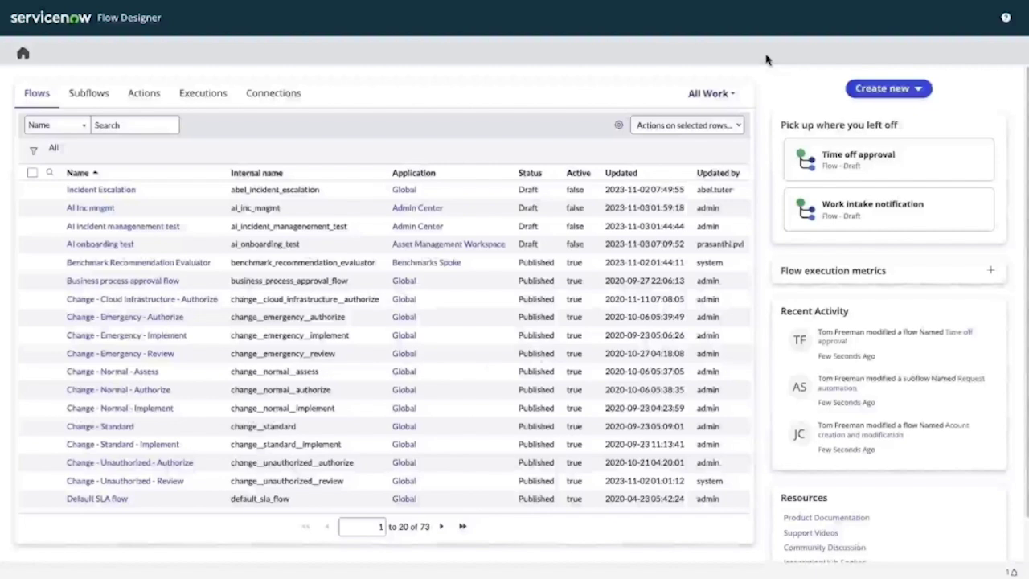
# Step: Start a new flow in Flow Designer and name it "Time off approval"
pyautogui.click(883, 89)
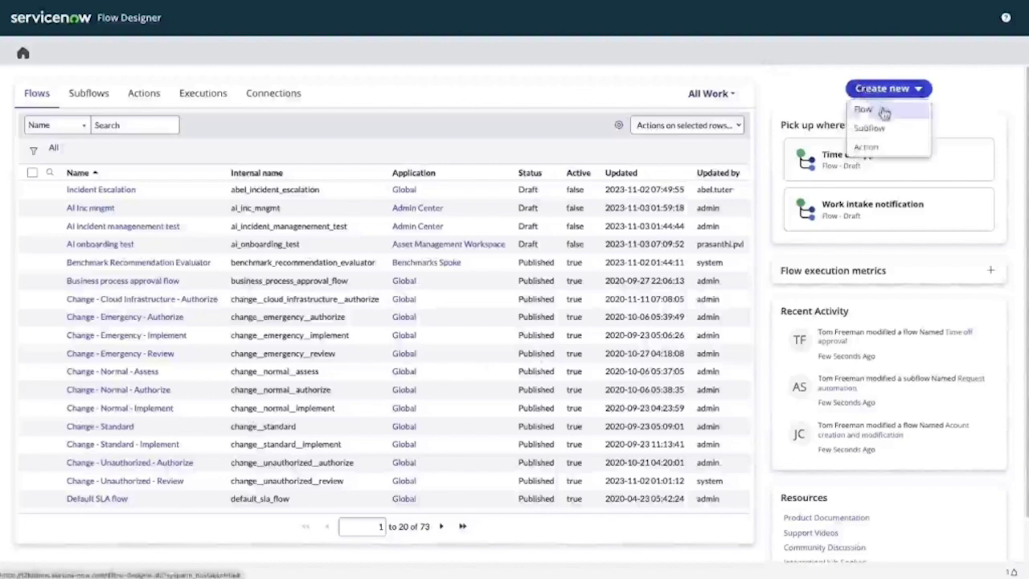
pyautogui.click(864, 109)
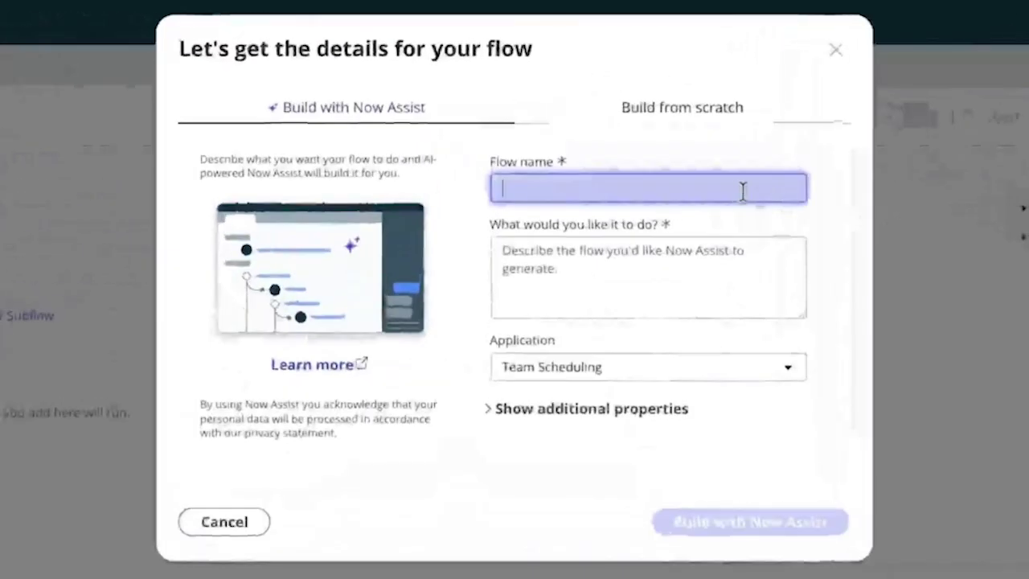
pyautogui.write('Time off approval')
# Step: Have Now Assist build the flow: approve requests under 7 days, ask manager approval for longer ones, notify requester and manager of the result
pyautogui.click(740, 260)
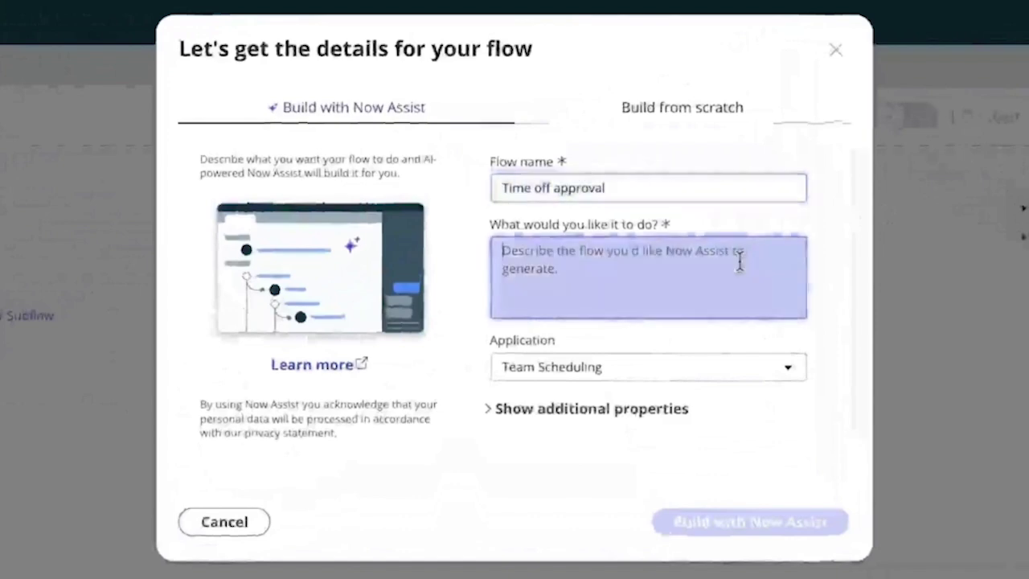
pyautogui.write('I would like to build a flow that approves time off requests that are less than 7 days long')
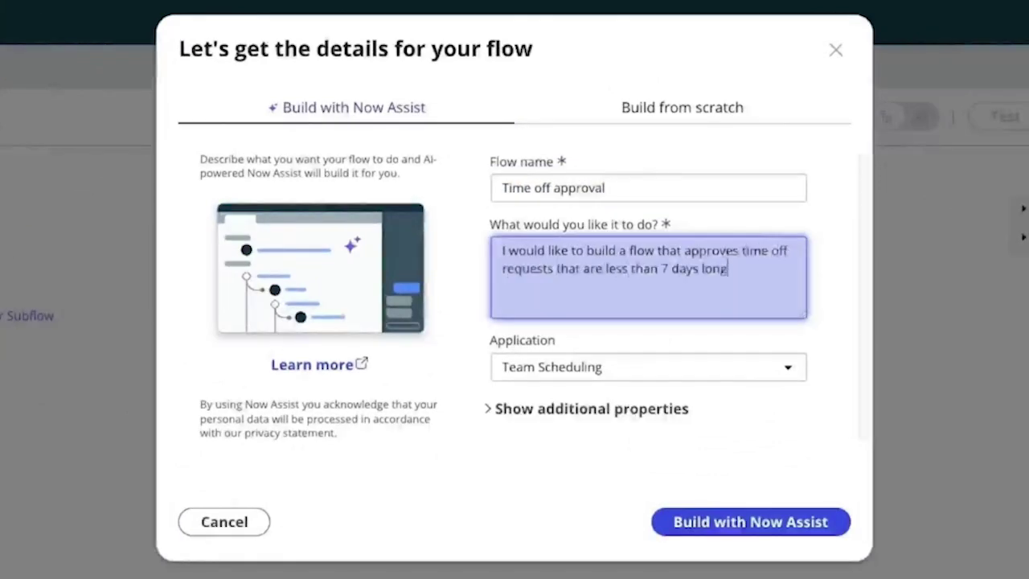
pyautogui.write('. If the request is longer than 7 days, then ask for manager approval. Notify requester and their manager of the result.')
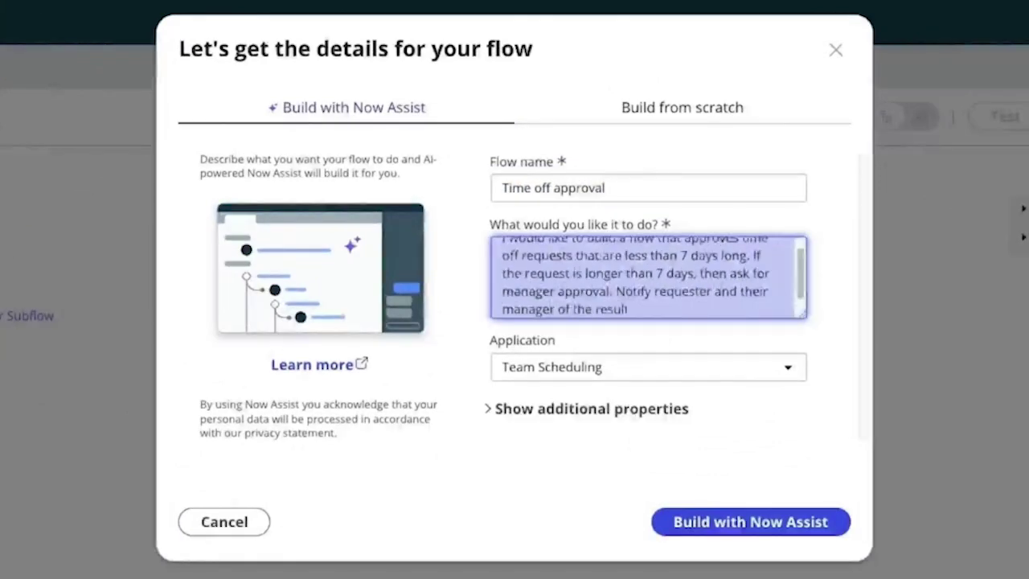
pyautogui.press('Tab')
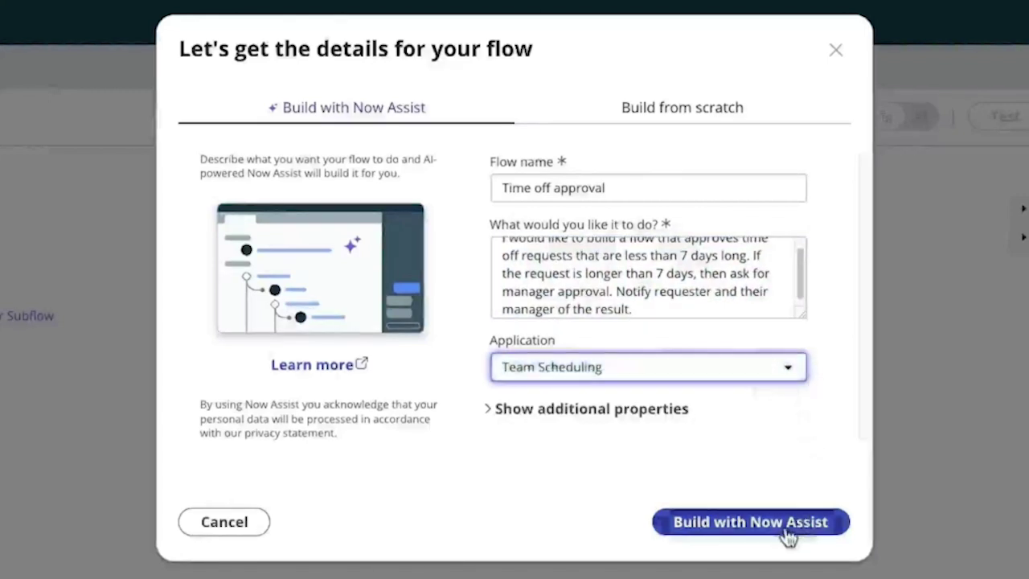
pyautogui.click(787, 534)
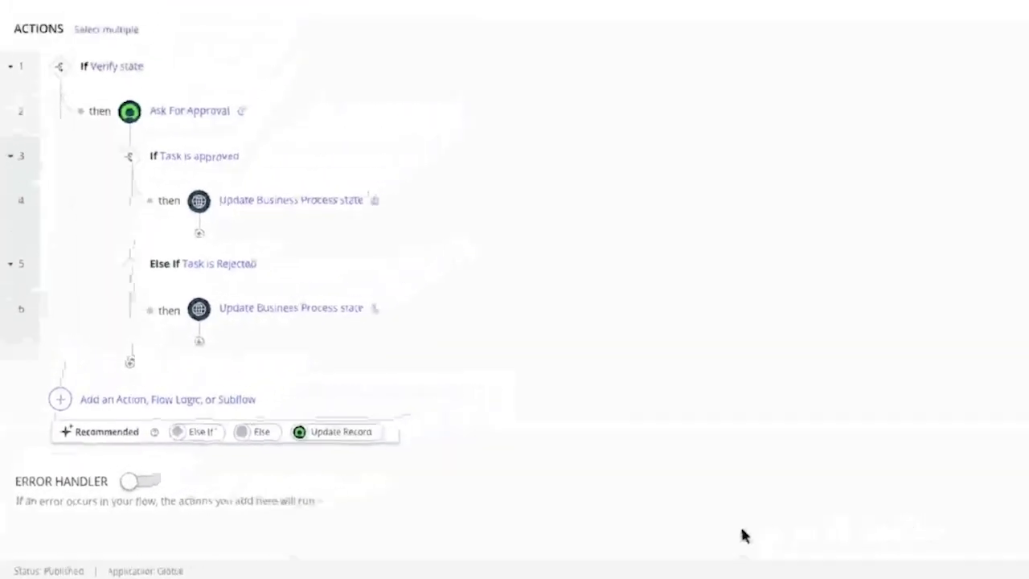
# Step: Add the recommended Else branch to the Business process approval flow with a Look Up Records action inside it
pyautogui.click(190, 471)
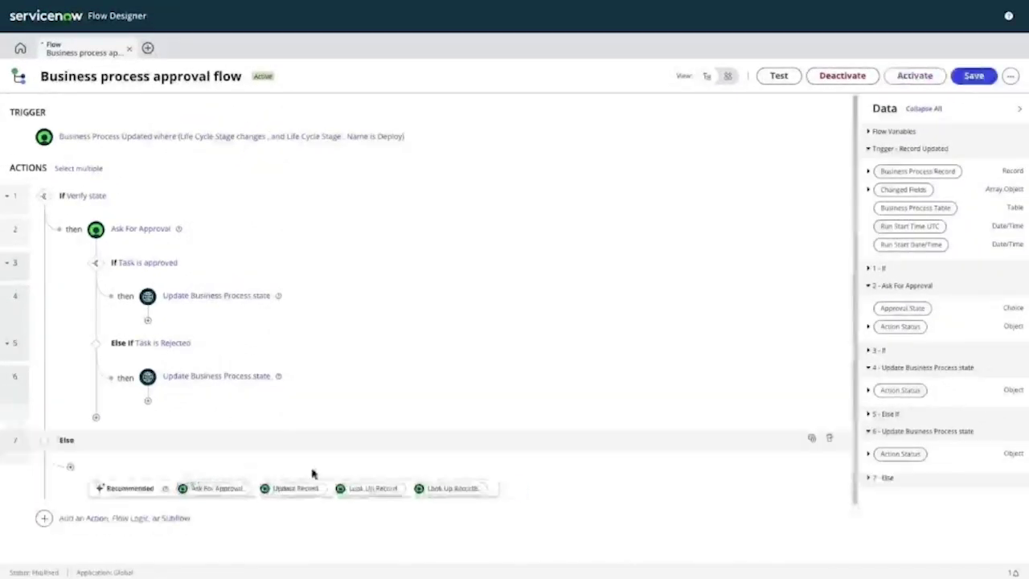
pyautogui.click(455, 489)
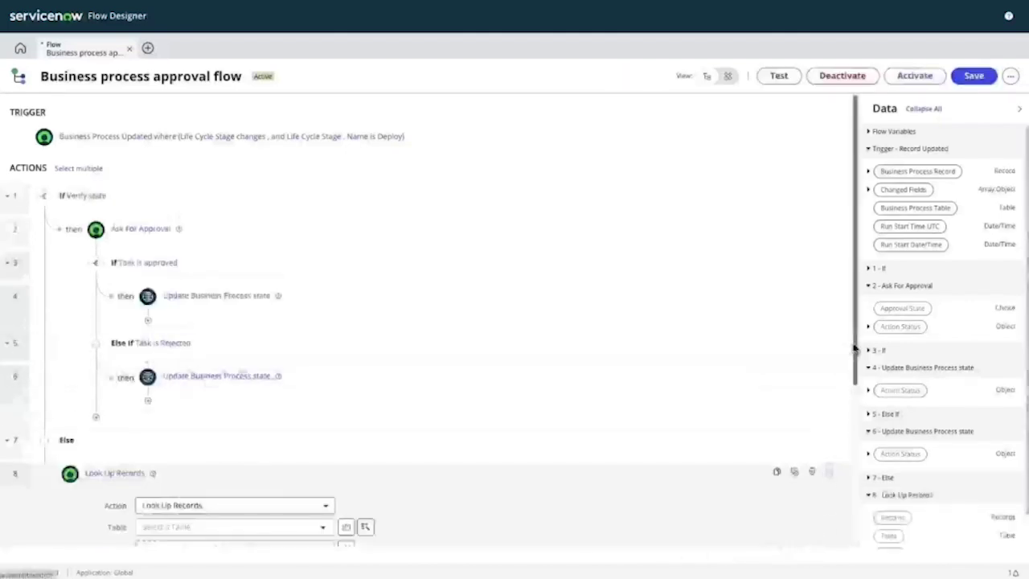
# Step: Search the available actions after the Task is Rejected branch for "Generative AI Controller" and examine the descriptions of its capabilities
pyautogui.click(98, 338)
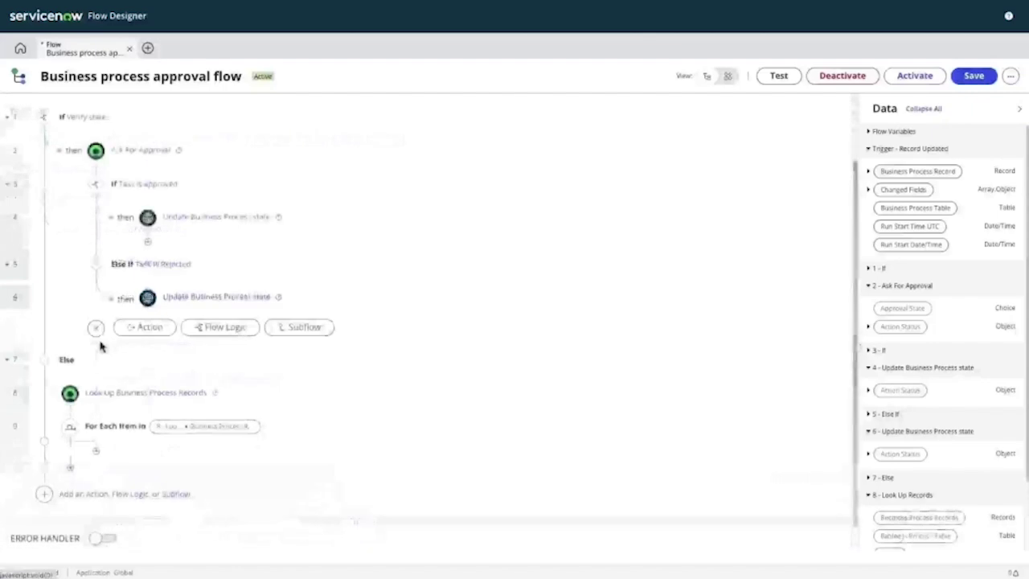
pyautogui.click(135, 328)
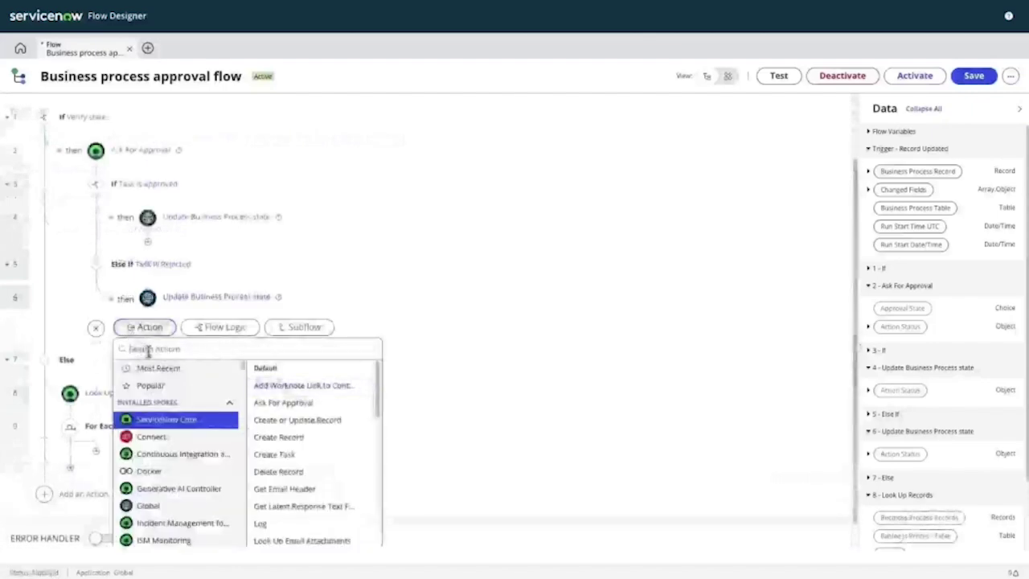
pyautogui.click(148, 350)
pyautogui.write('Generative AI')
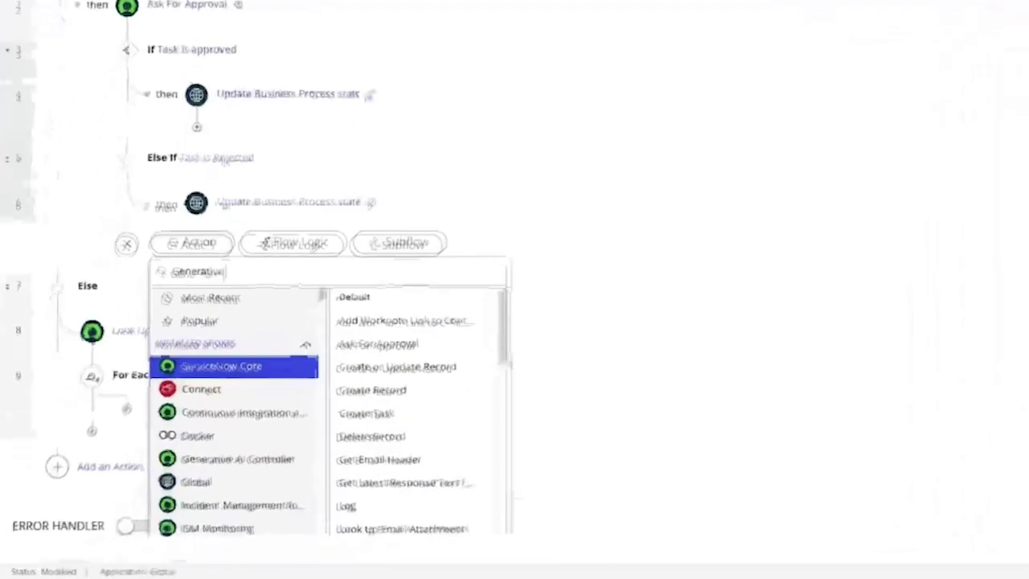
pyautogui.write(' Controller')
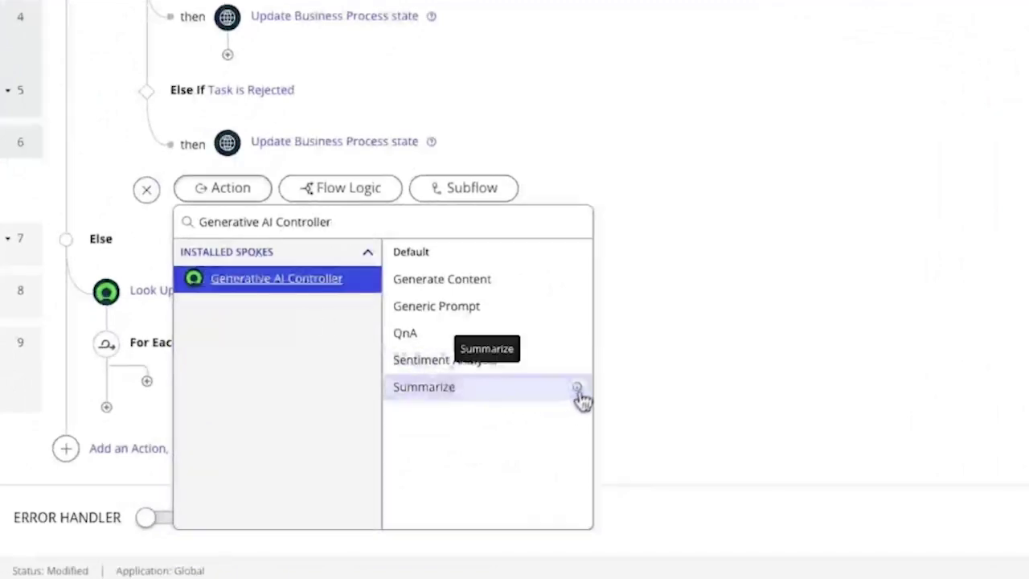
pyautogui.moveTo(584, 370)
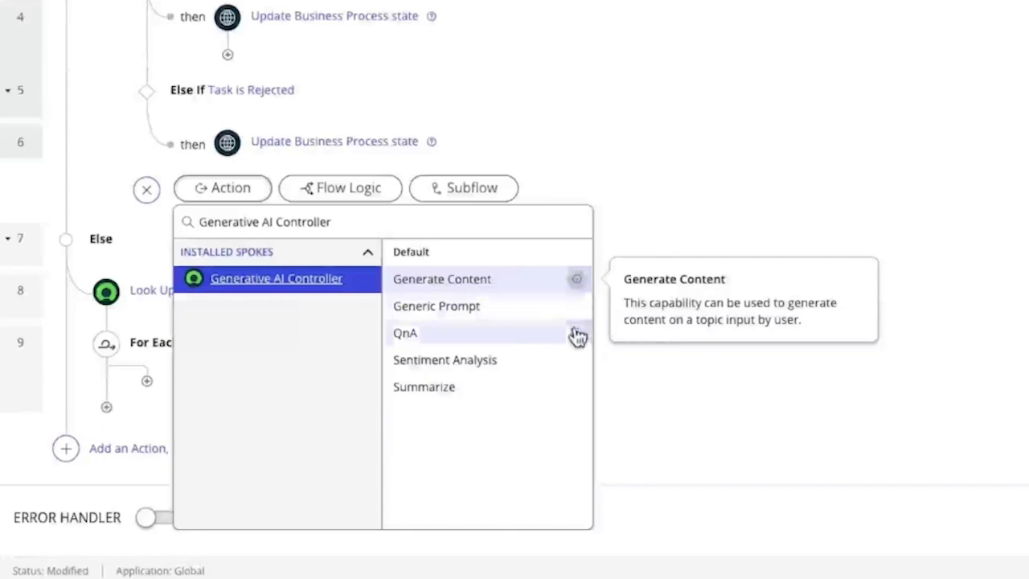
pyautogui.moveTo(578, 346)
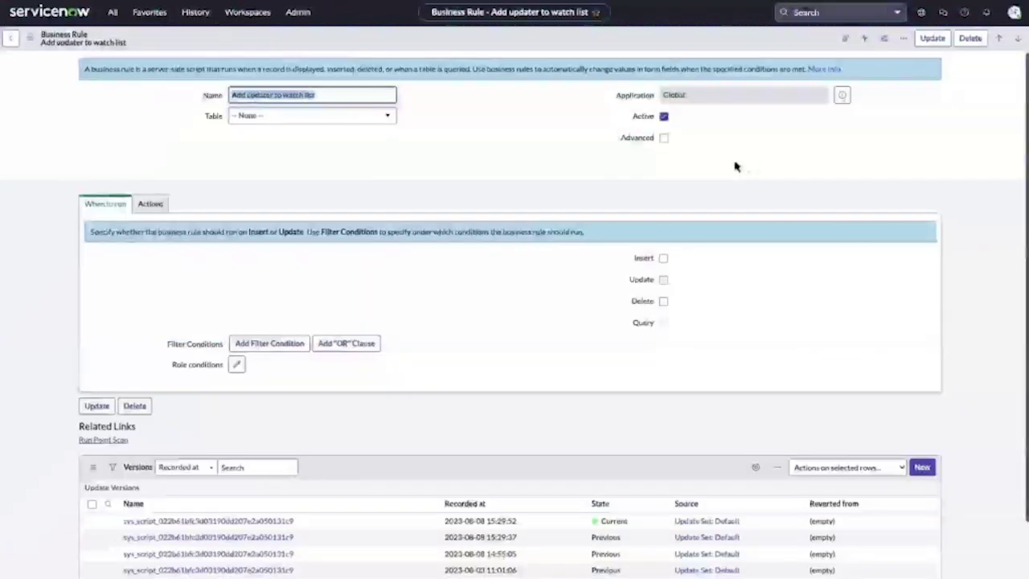
# Step: Make the business rule Advanced and generate its script from the comment "Check if the current user is in the watch list, if not, add them to it"
pyautogui.click(664, 138)
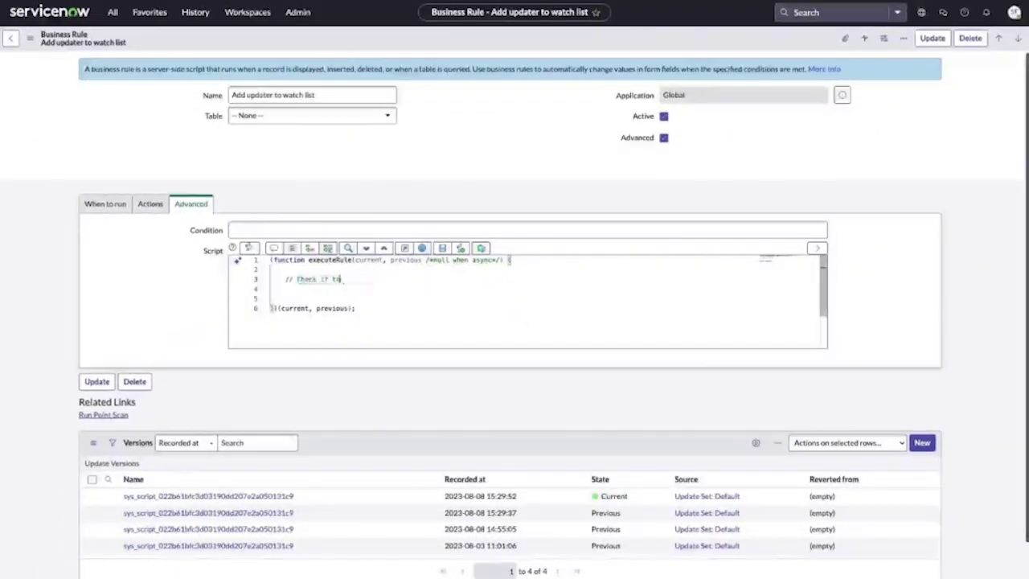
pyautogui.write(' if not, add them to it')
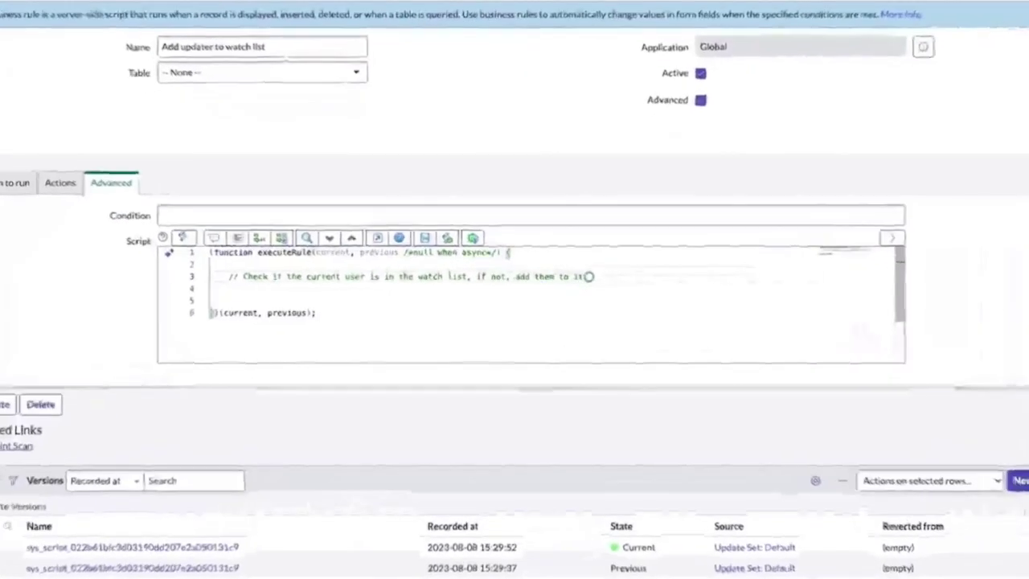
pyautogui.press('Return')
pyautogui.write("var watchList = current.watch_list; var user = gs.getUserID(); if (watchList) {     if (watchList.indexOf(user) < 0) {         current.watch_list += ',' + user;     } } else {     current.watch_list = user; } current.update();")
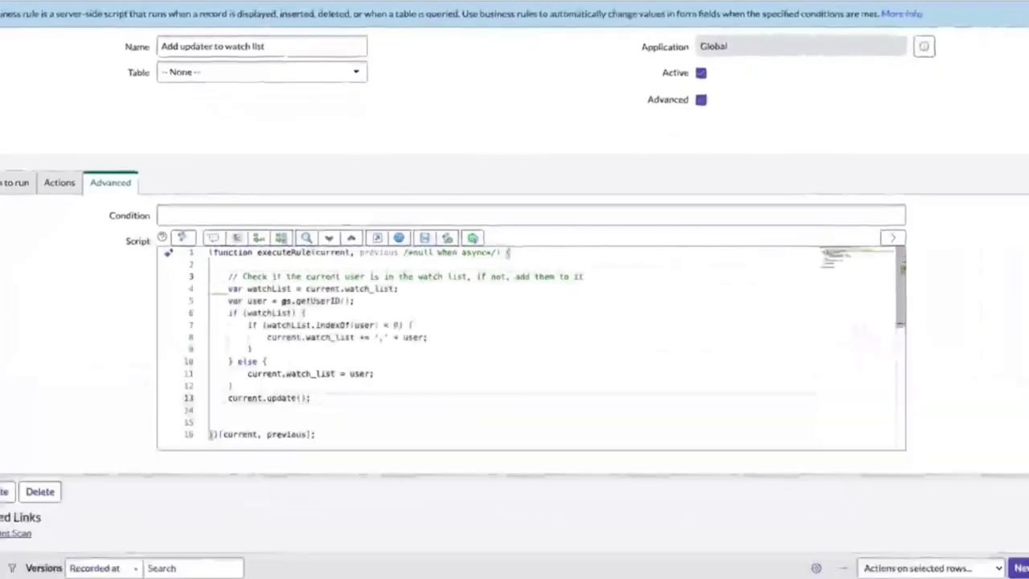
# Step: Begin another script comment about sending to the watch list below the generated code
pyautogui.press('Return')
pyautogui.press('Return')
pyautogui.write('// Send watch lis')
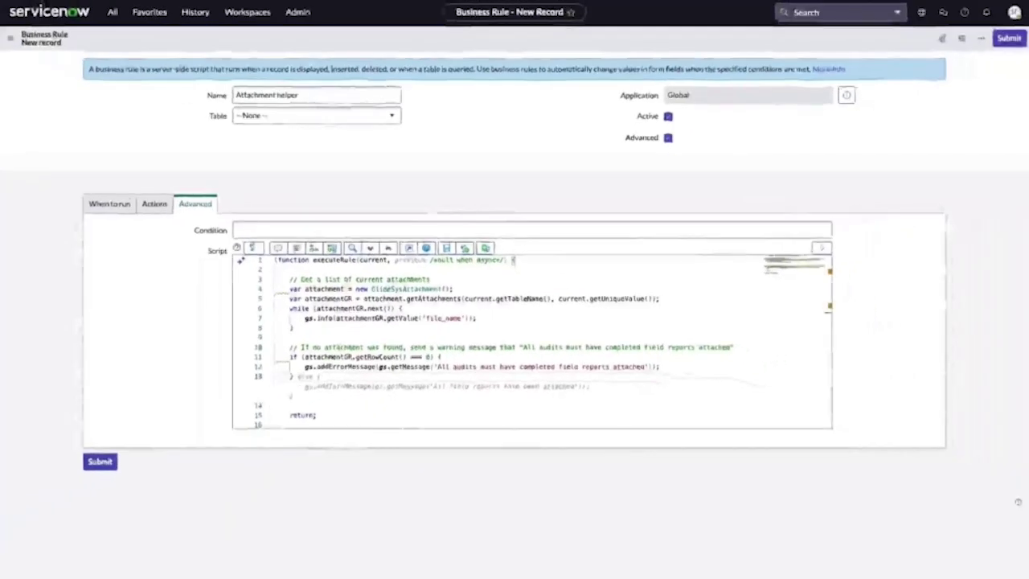
# Step: Accept the suggested else branch with the "All field reports have been attached" info message in the Attachment helper script
pyautogui.press('Tab')
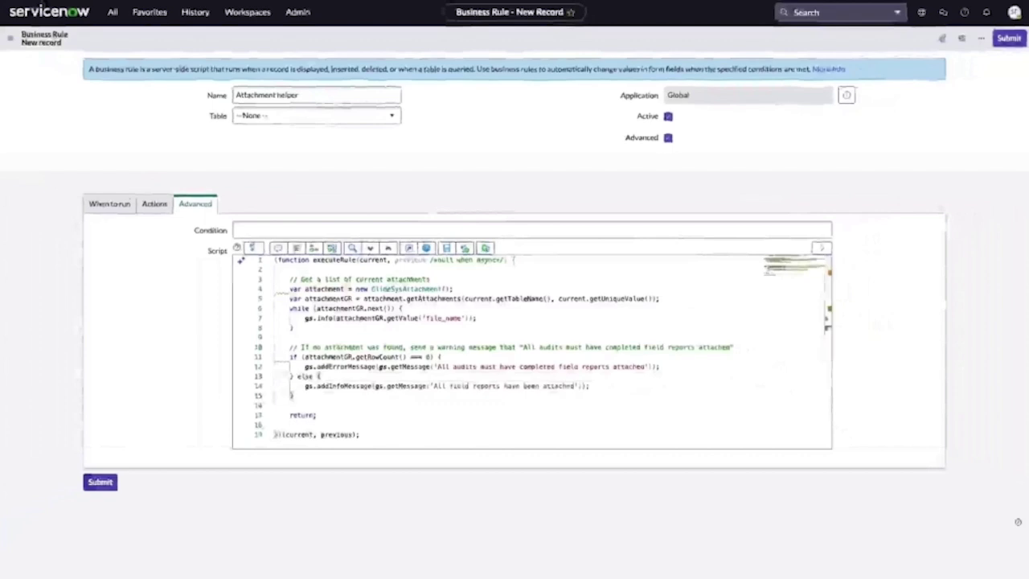